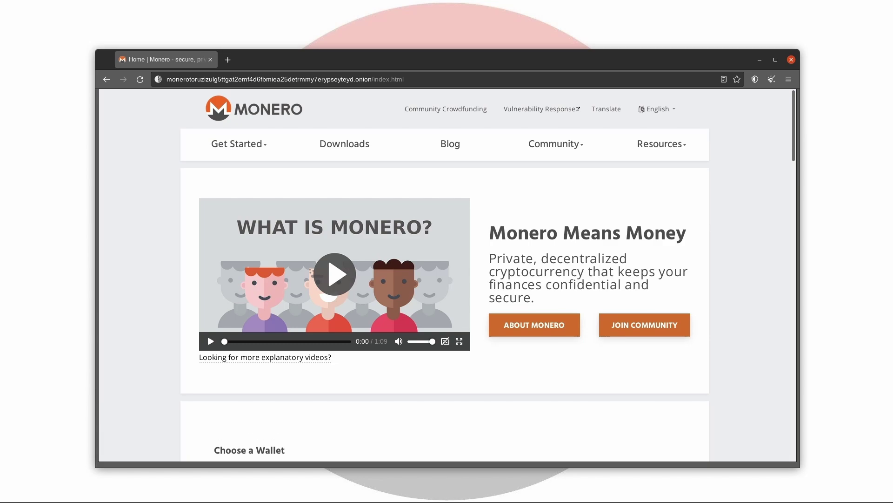
- Go to the Monero Downloads page in Tor Browser
scroll(445, 274, "down", 8)
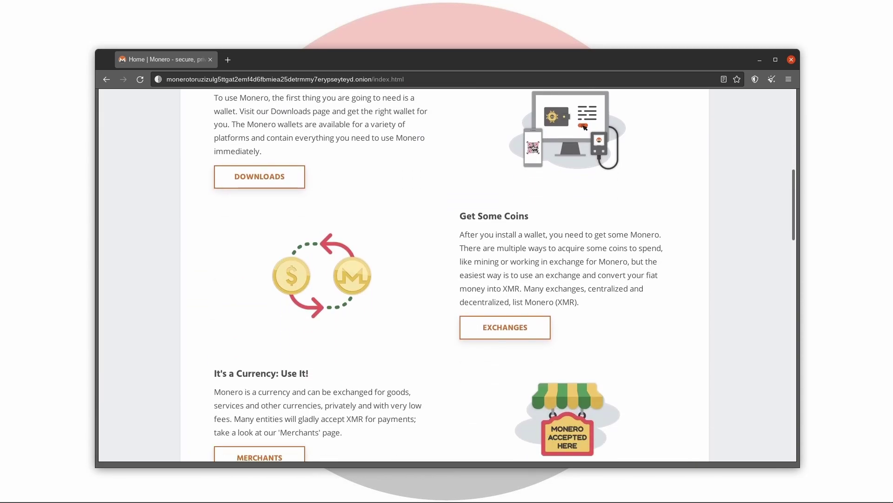
scroll(444, 274, "down", 1)
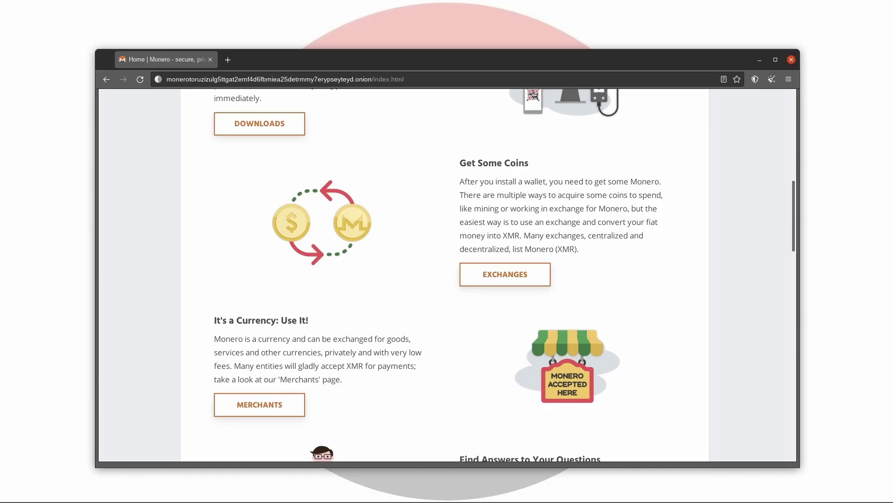
scroll(444, 274, "up", 9)
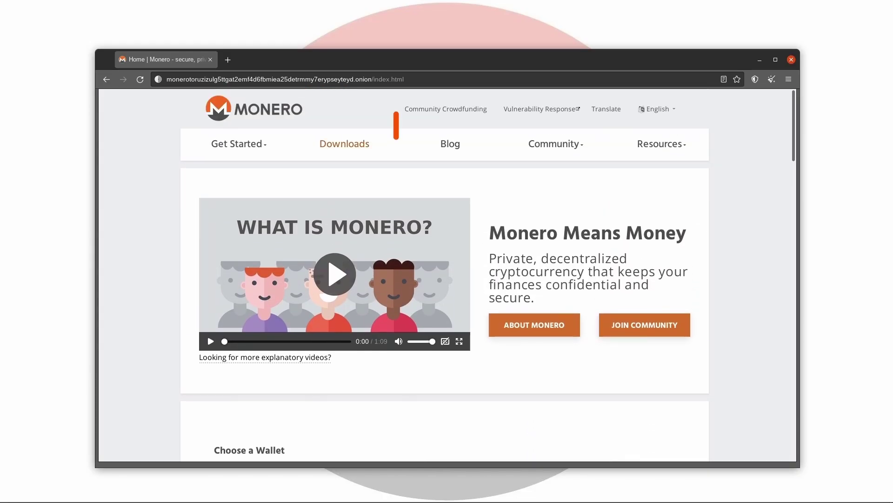
left_click(344, 144)
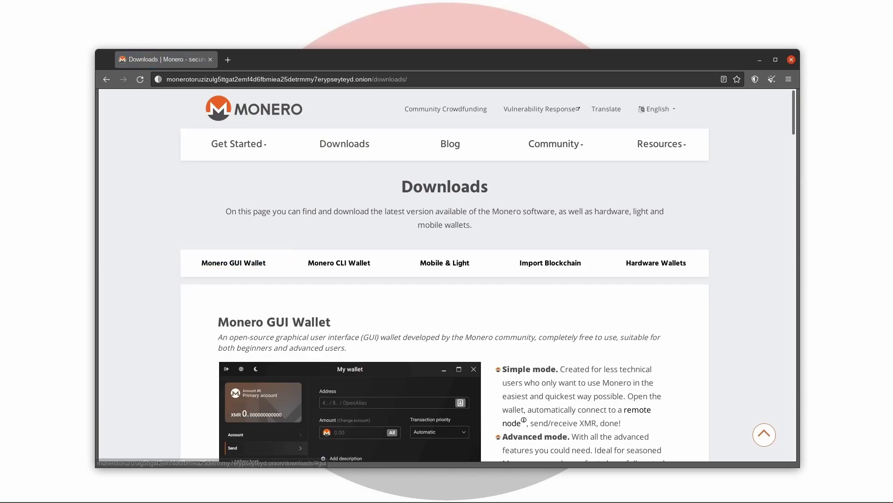
- Start downloading the Linux 64-bit GUI wallet archive
scroll(444, 279, "down", 5)
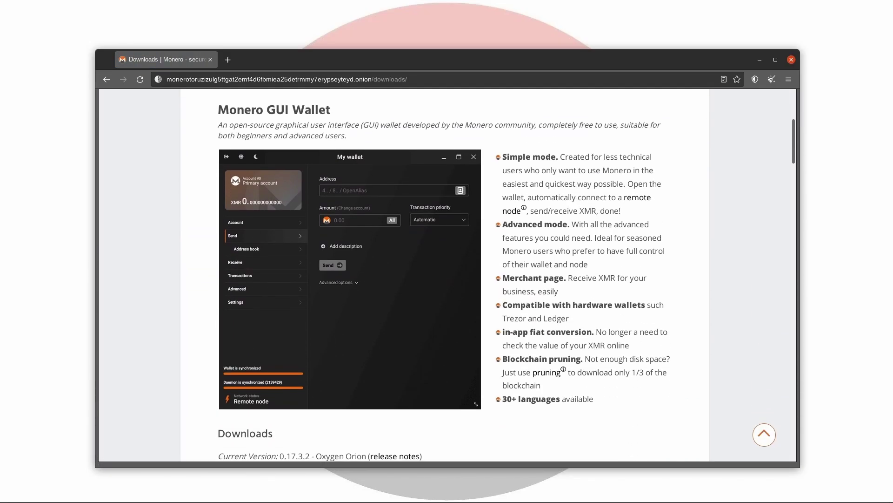
scroll(444, 279, "down", 3)
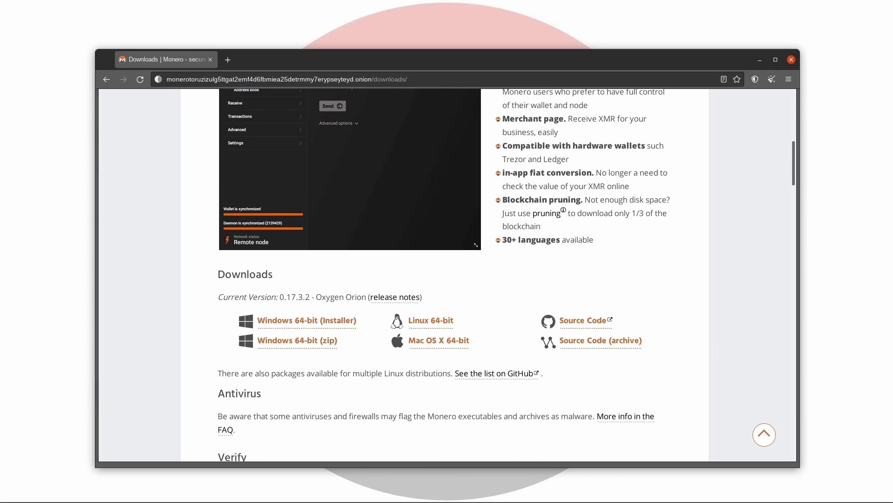
left_click(431, 320)
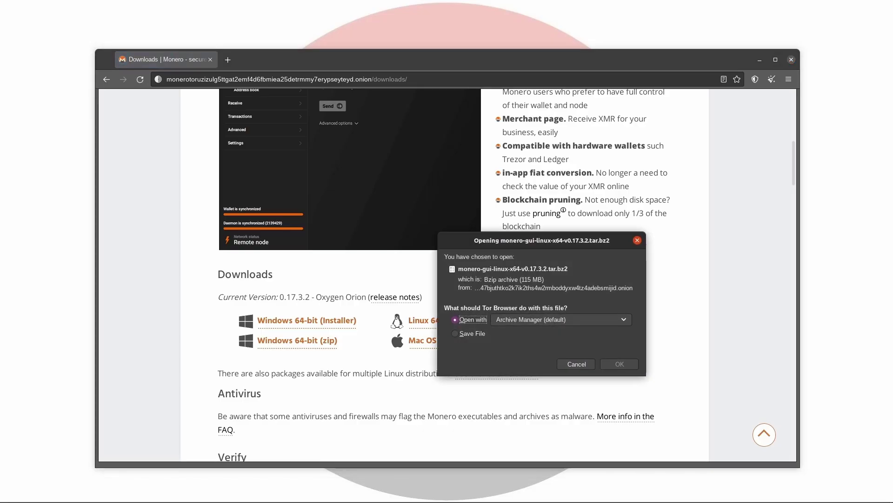
- Save monero-gui-linux-x64-v0.17.3.2.tar.bz2 to the Downloads folder
key("alt+s")
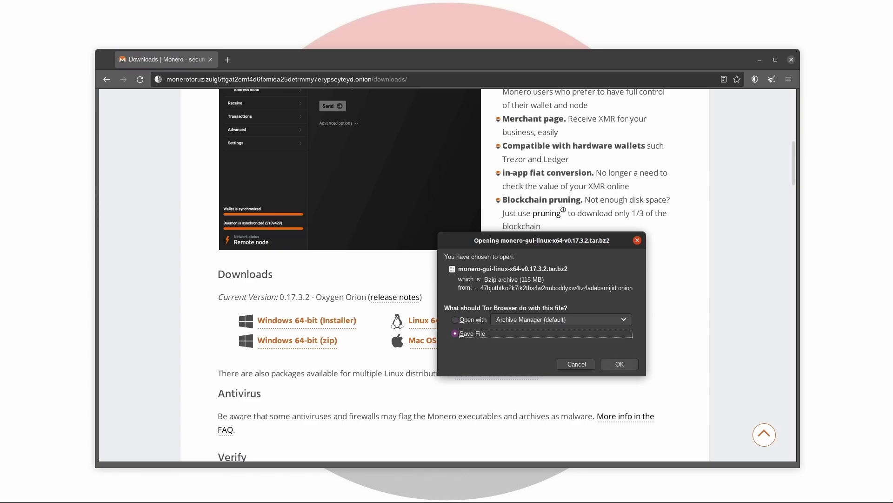
key("Return")
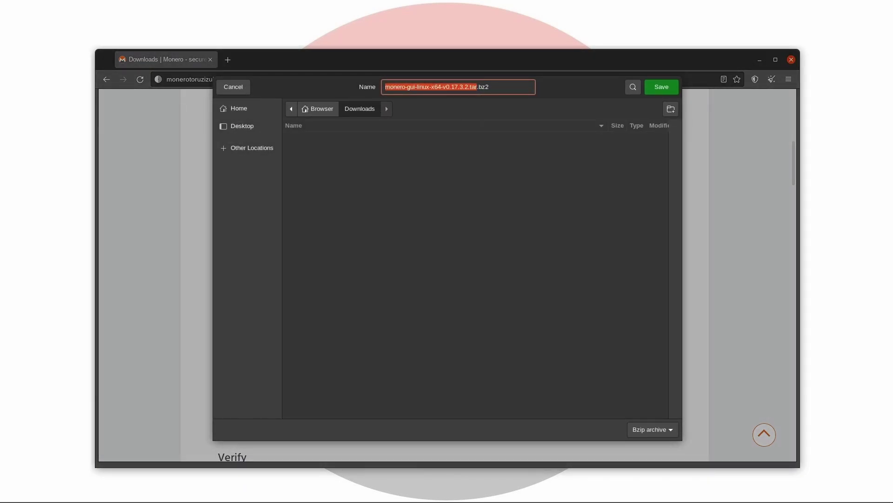
key("Return")
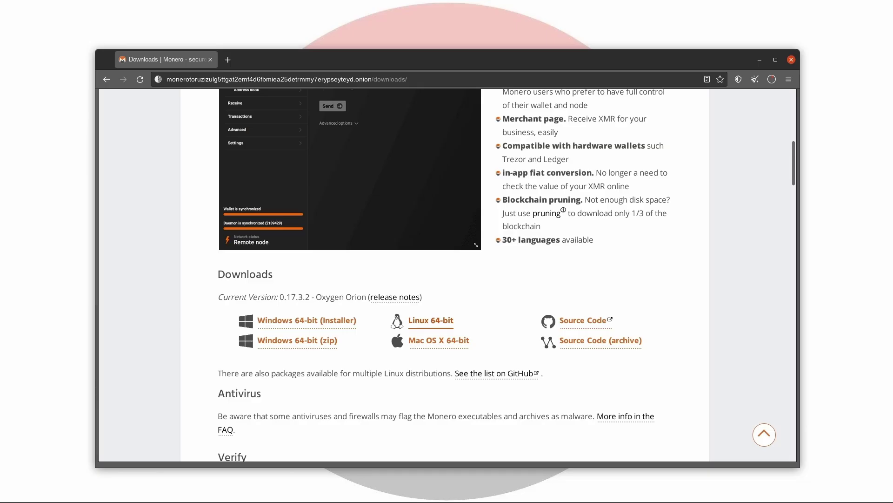
- Reveal the download hashes and save hashes.txt to the Downloads folder
scroll(446, 274, "down", 5)
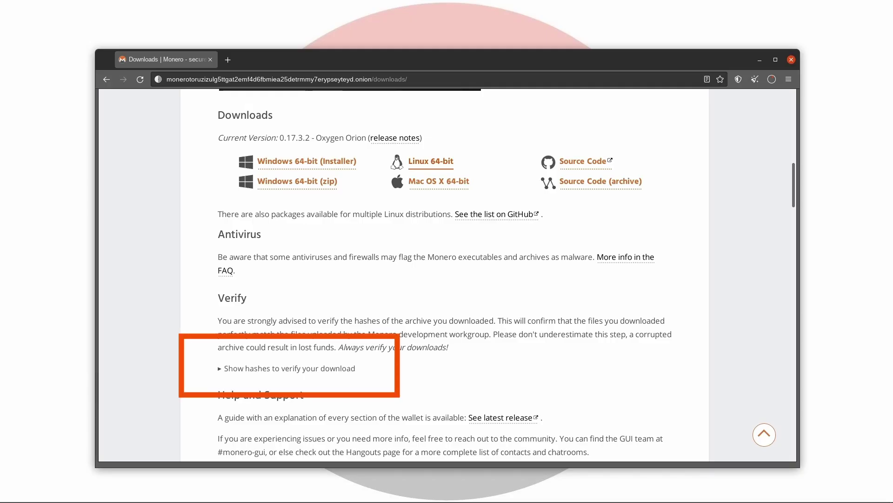
key("Return")
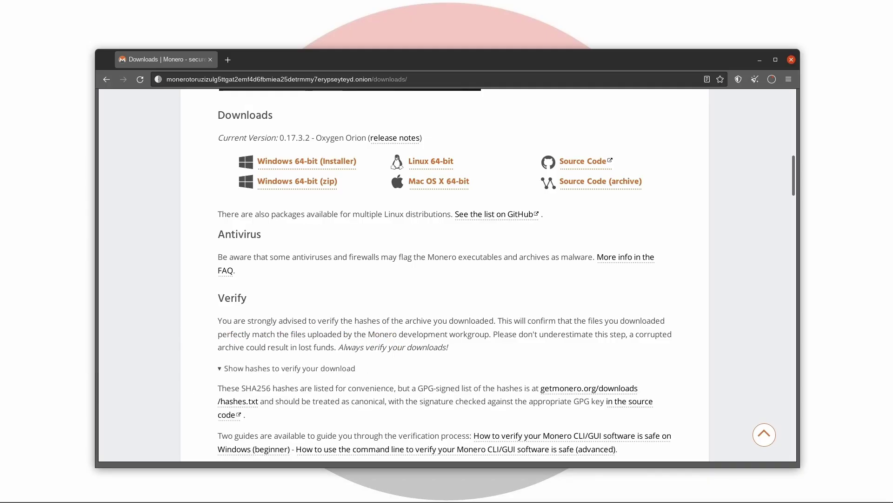
scroll(446, 275, "down", 3)
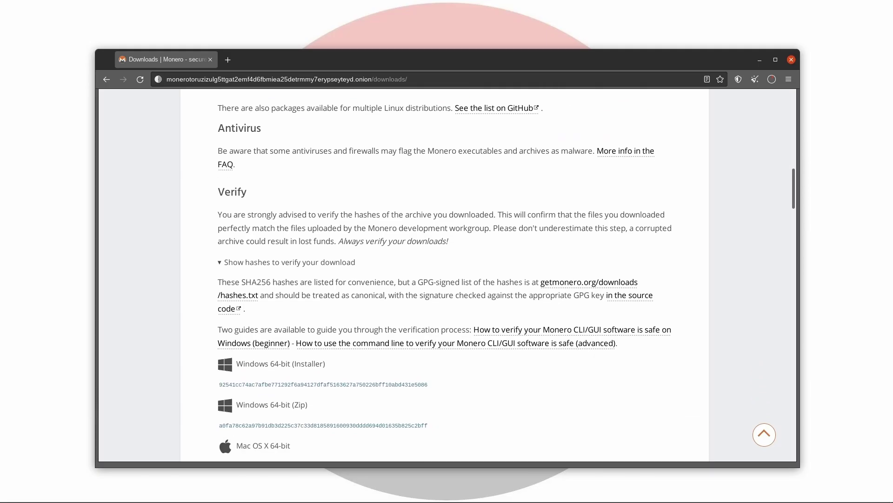
right_click(572, 282)
key("Return")
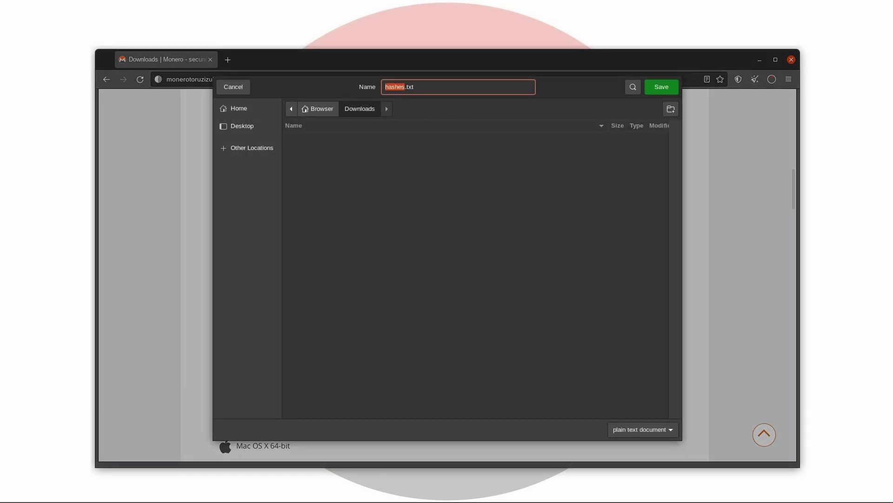
key("Return")
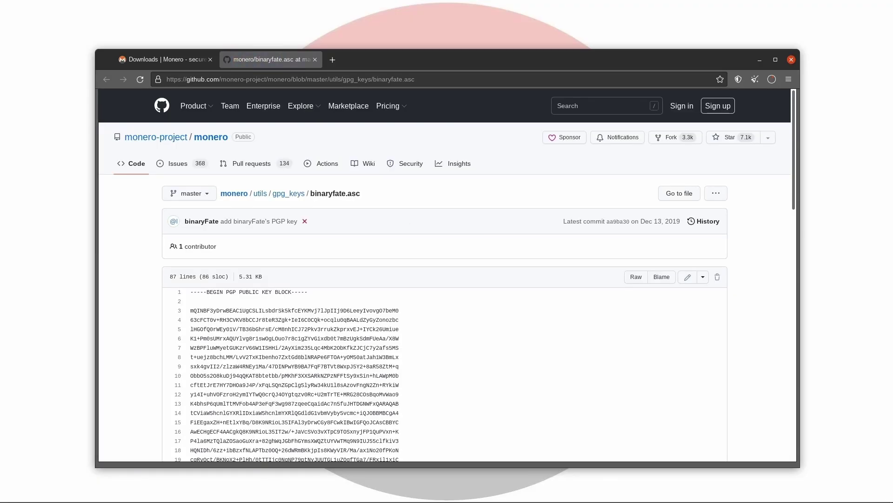
- Save the raw binaryfate.asc PGP key file from GitHub into Downloads
right_click(636, 279)
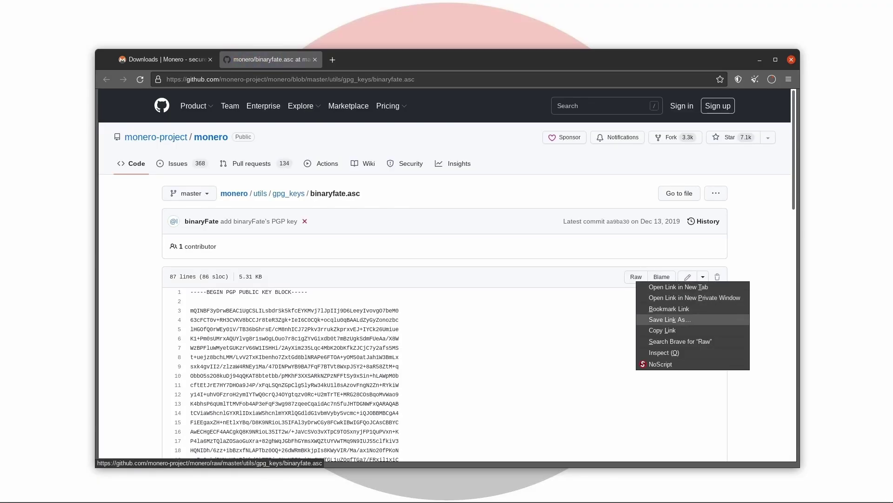
left_click(670, 319)
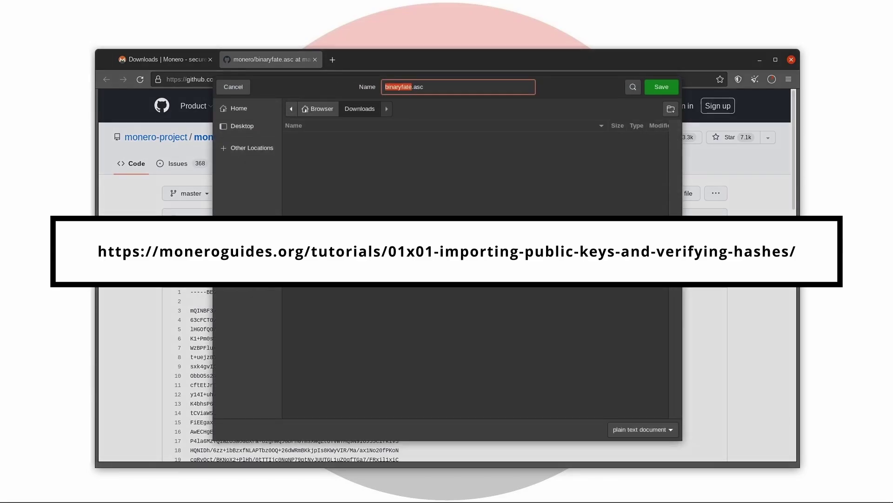
key("Return")
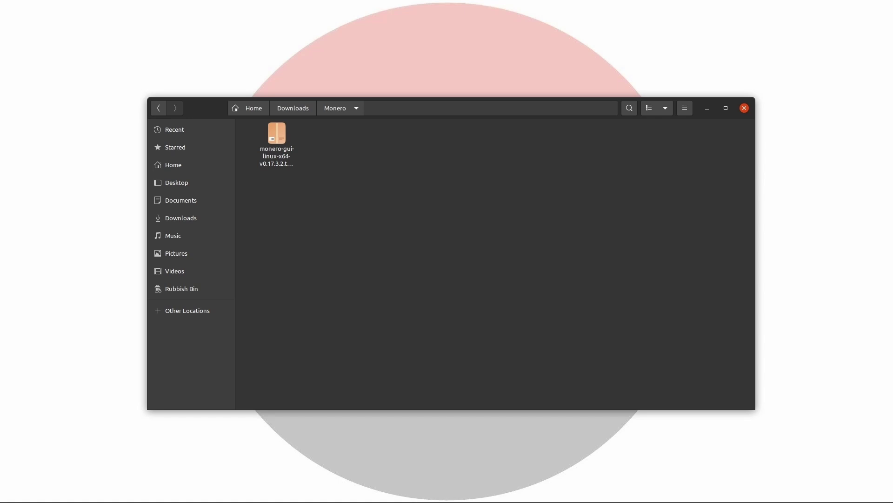
- Extract the Monero archive here and select monero-wallet-gui.AppImage in the extracted folder
right_click(275, 150)
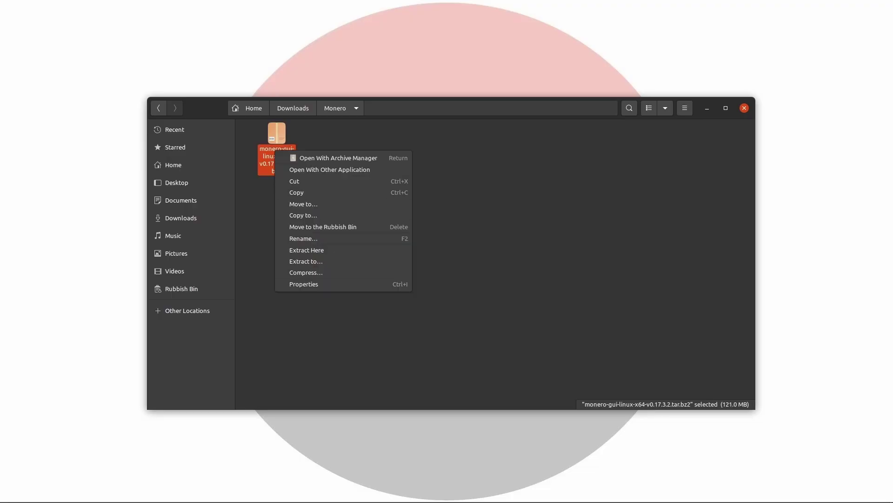
left_click(307, 250)
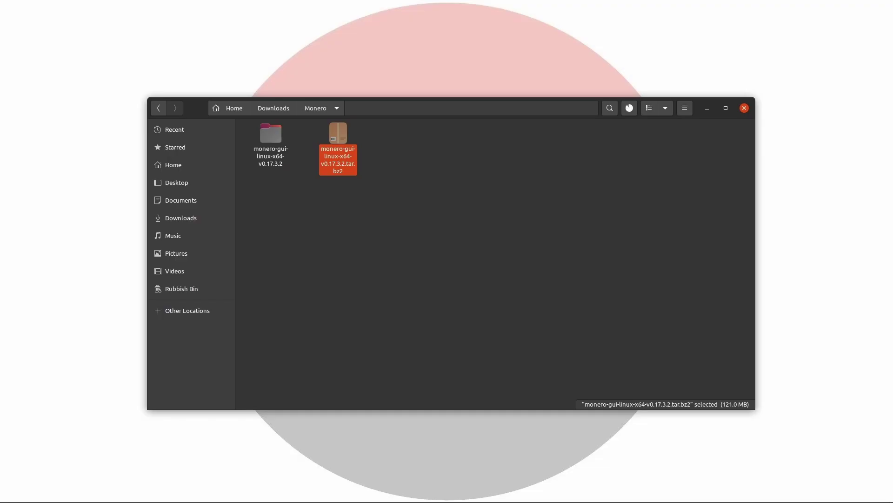
key("Return")
key("Return")
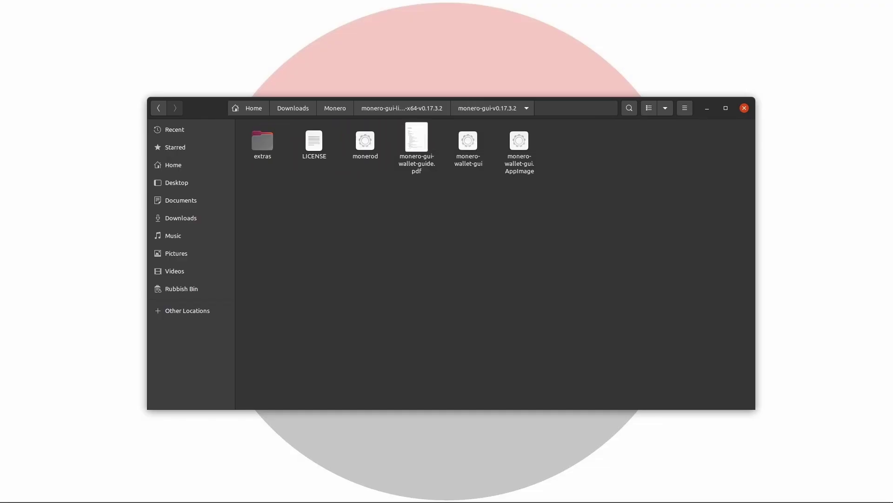
left_click(519, 141)
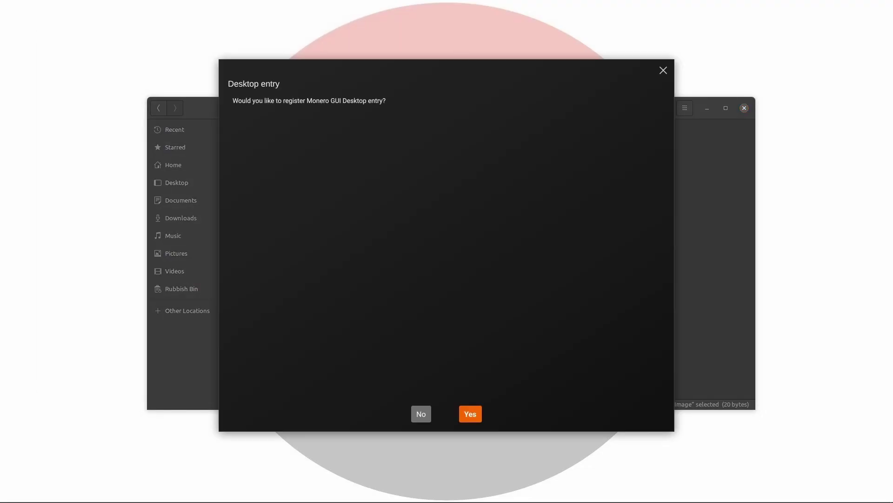
- Answer the desktop-entry prompt so the multilingual welcome screen appears
key("Return")
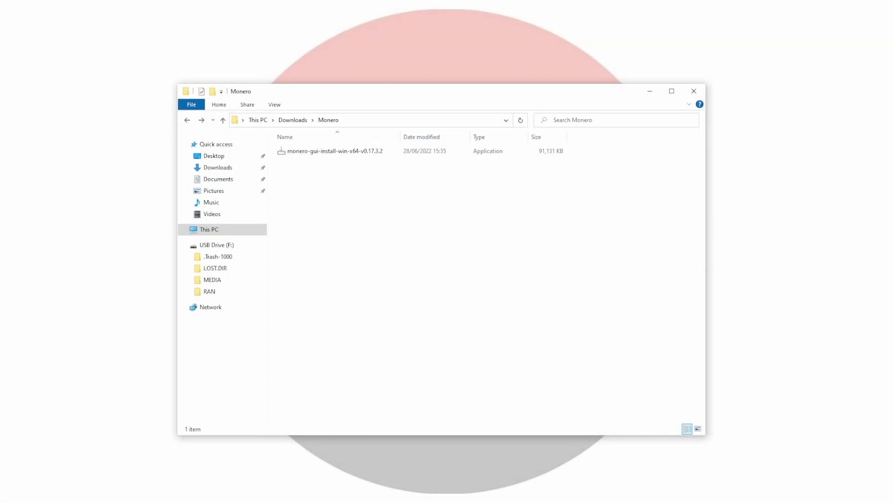
- Run the monero-gui-install-win-x64-v0.17.3.2 installer and accept the licence agreement
left_click(335, 151)
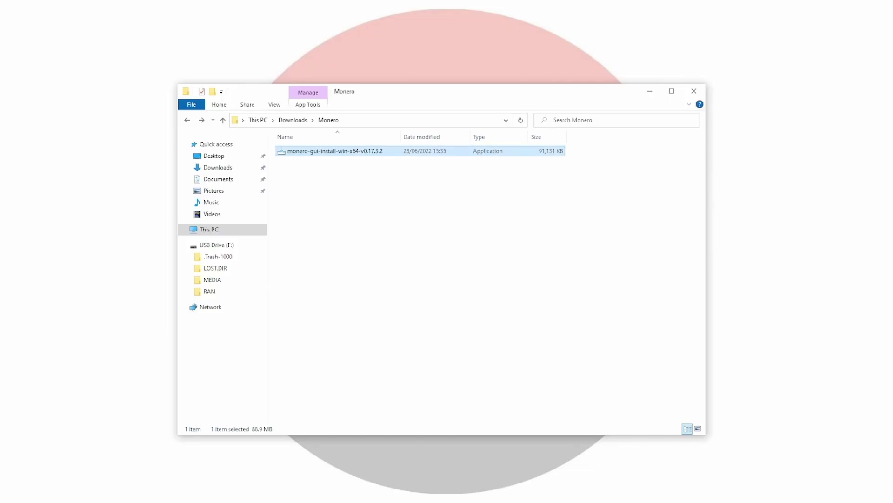
key("Return")
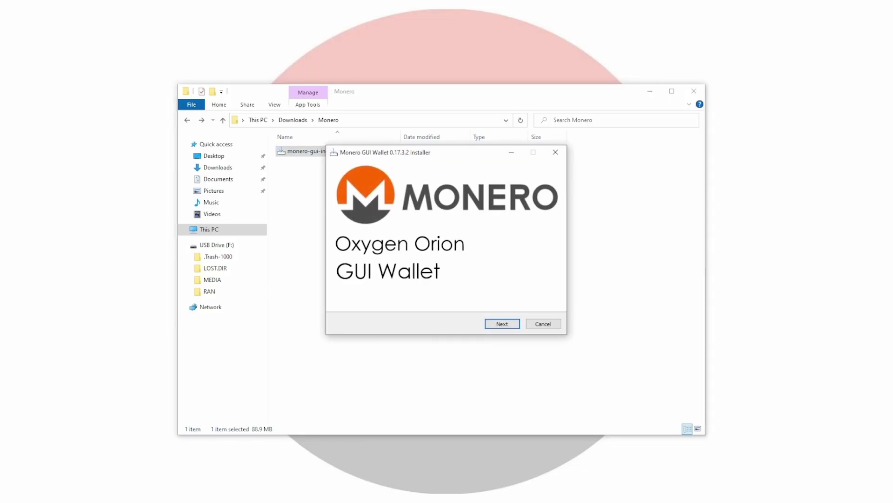
key("Return")
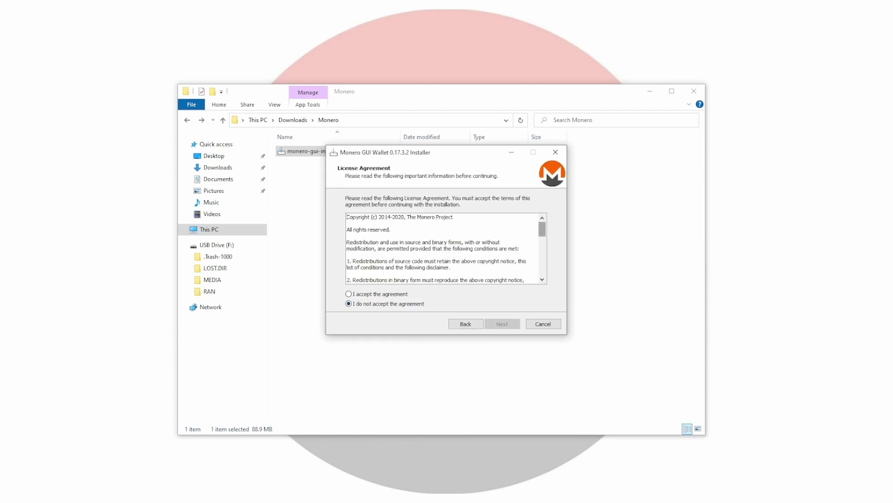
scroll(446, 248, "down", 4)
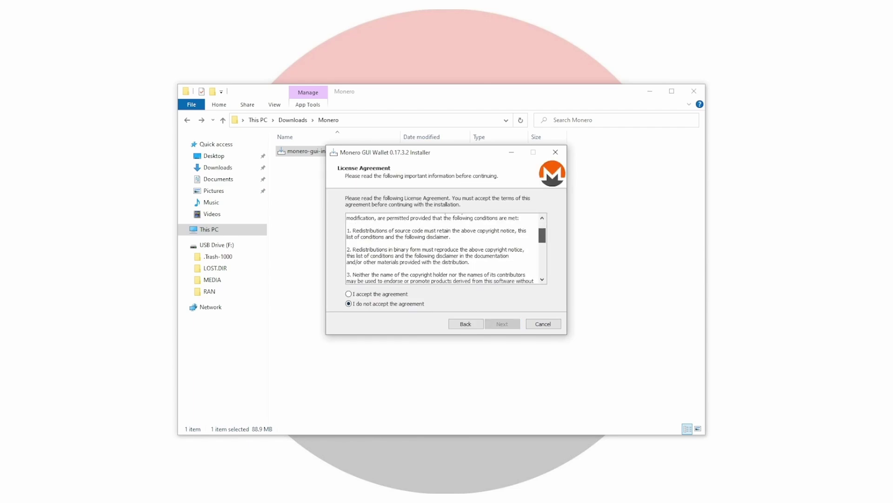
scroll(446, 248, "down", 5)
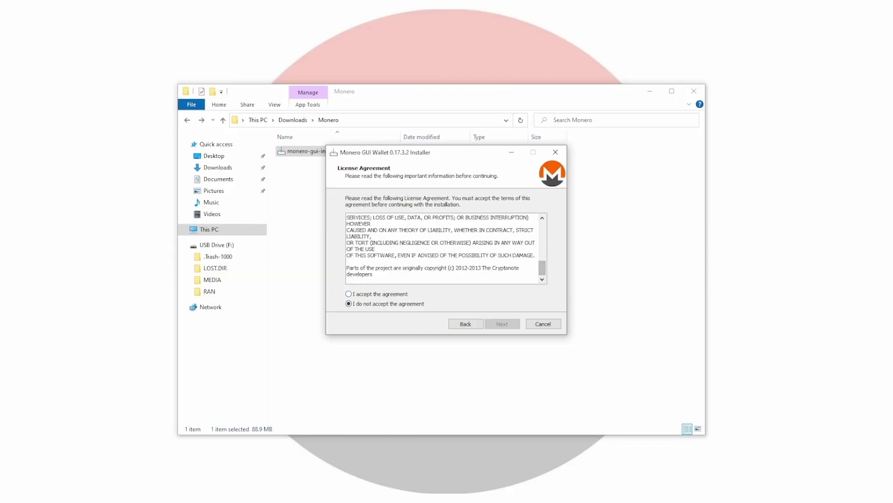
left_click(349, 294)
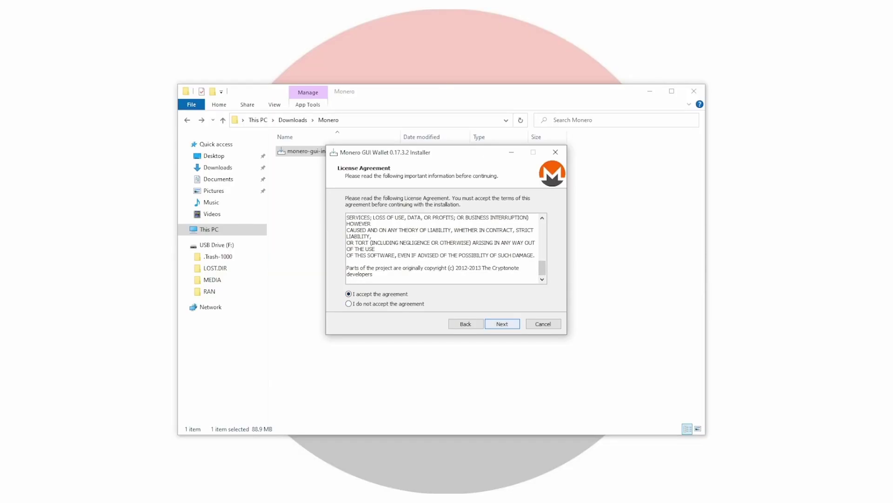
key("Return")
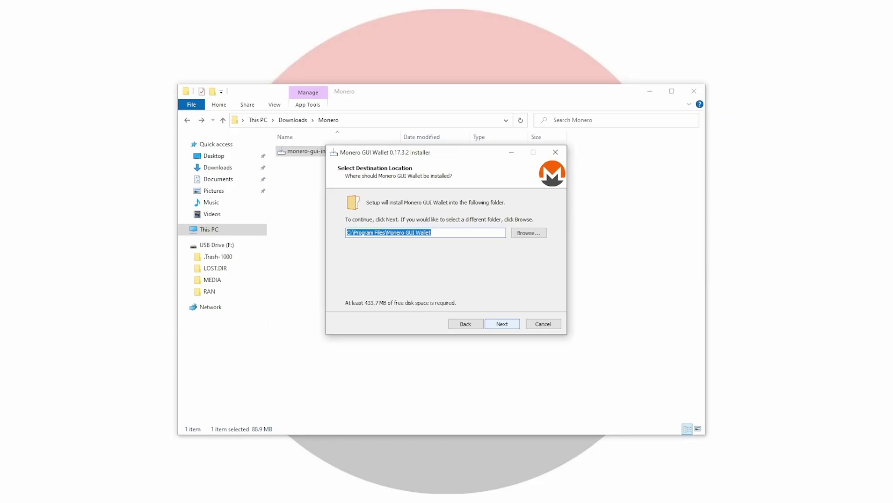
- Keep the default install, blockchain and Start Menu folders, then finish installing
key("Return")
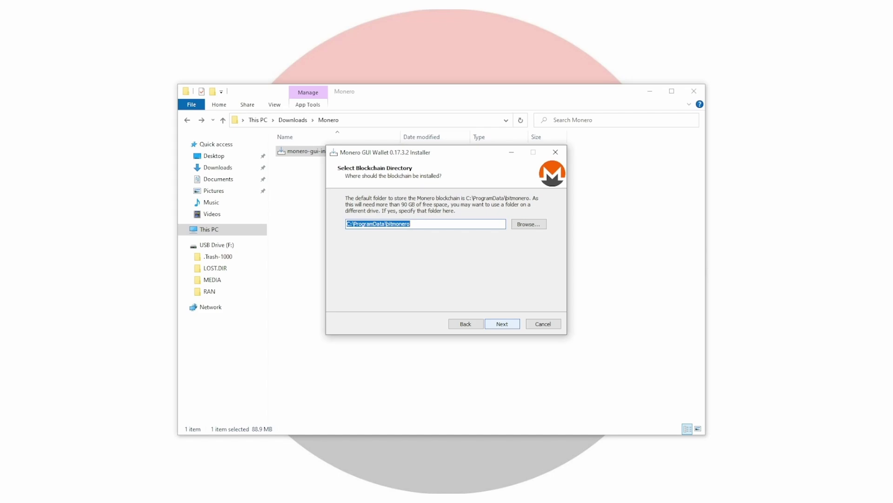
key("Return")
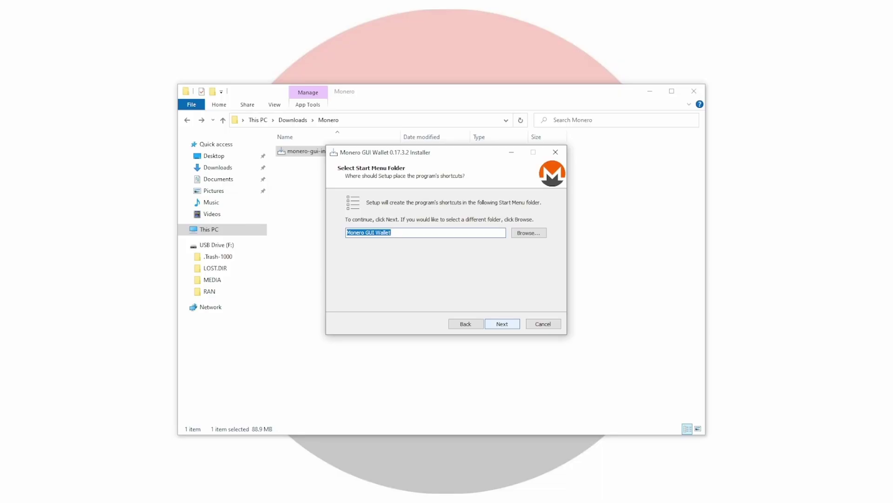
key("Return")
key("Return")
key("Return")
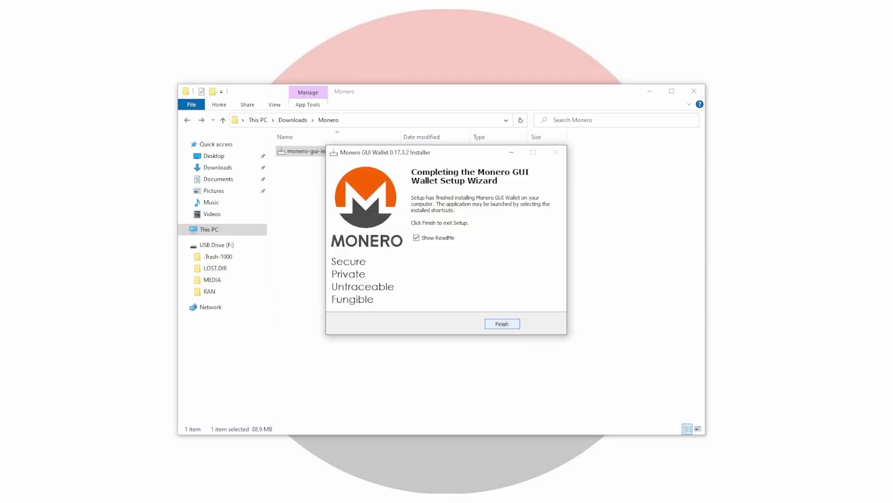
key("Return")
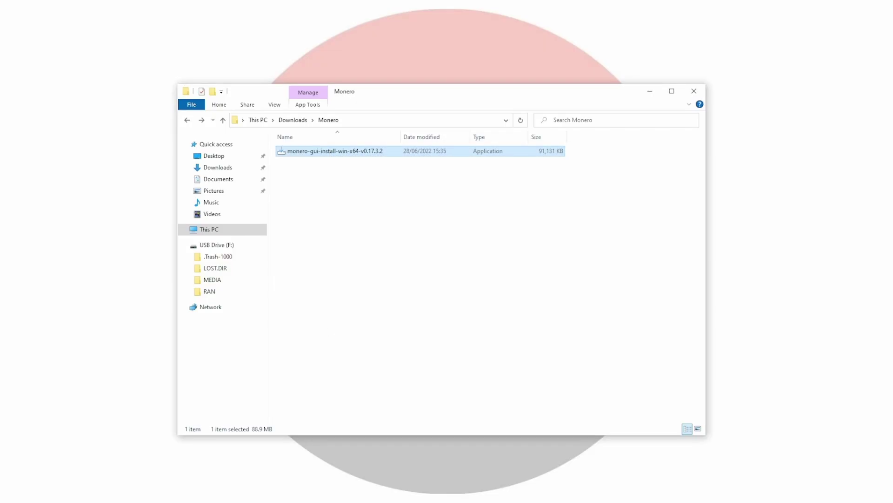
- Launch Monero GUI Wallet and allow it through the firewall on private networks only
key("super")
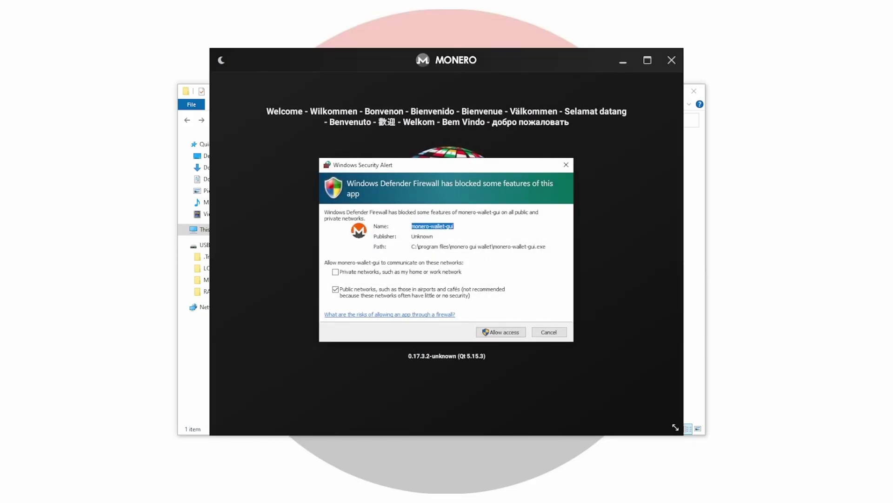
left_click(335, 271)
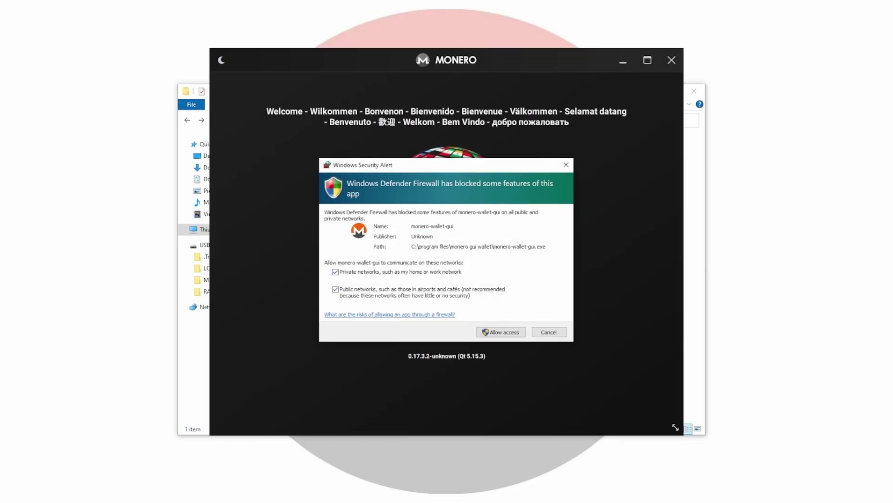
left_click(335, 289)
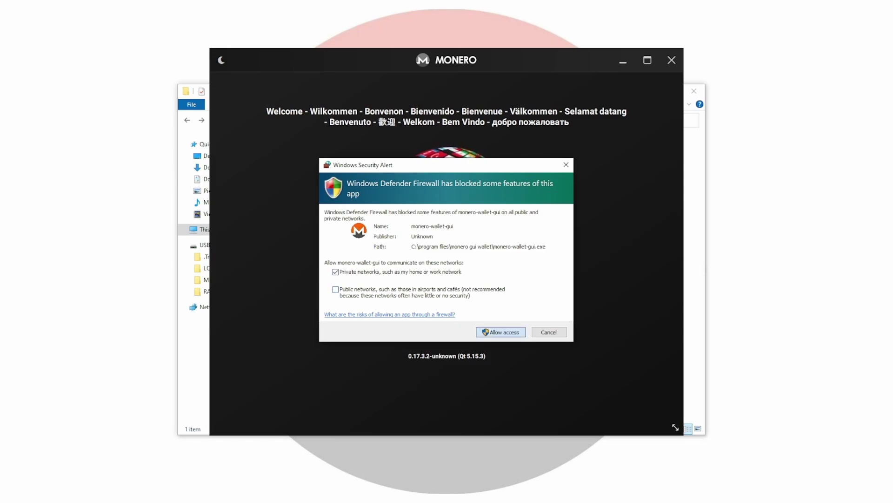
left_click(501, 332)
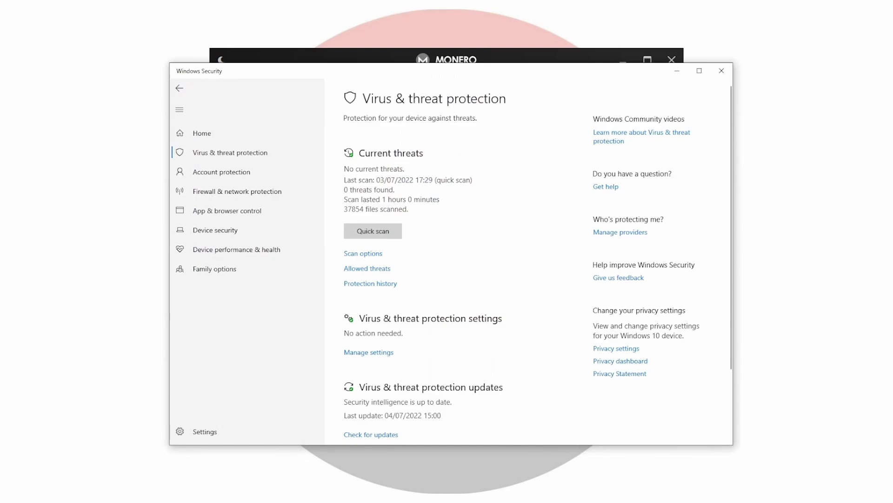
- Add C:\Program Files\Monero GUI Wallet as a folder exclusion in Defender
scroll(538, 260, "down", 4)
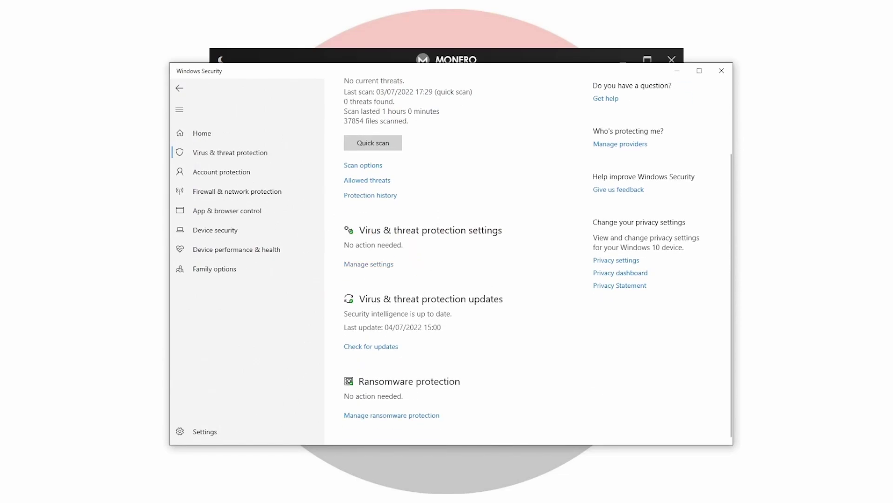
scroll(452, 267, "down", 10)
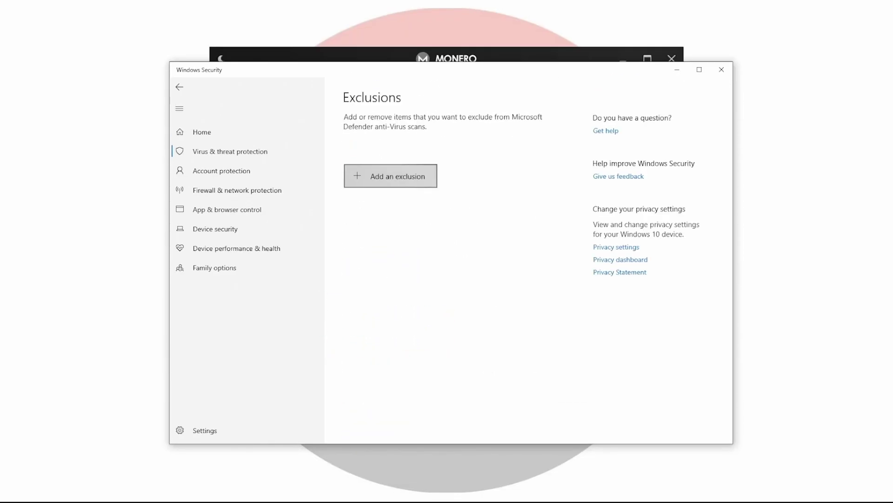
left_click(383, 214)
left_click(294, 132)
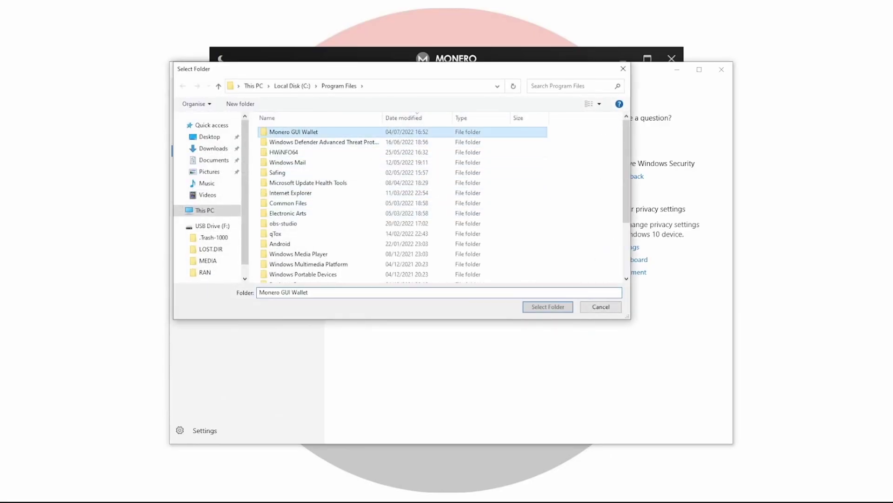
left_click(548, 306)
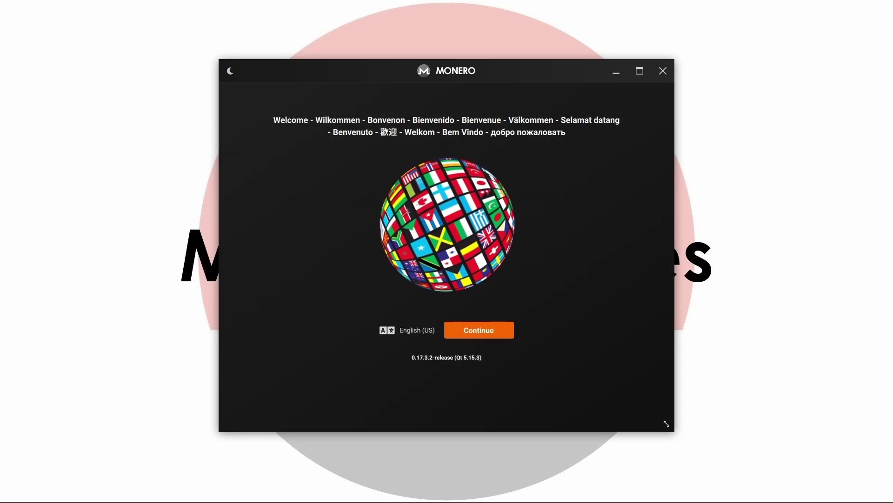
- Continue past the welcome screen, start a new wallet and name it Moneroguides
key("Return")
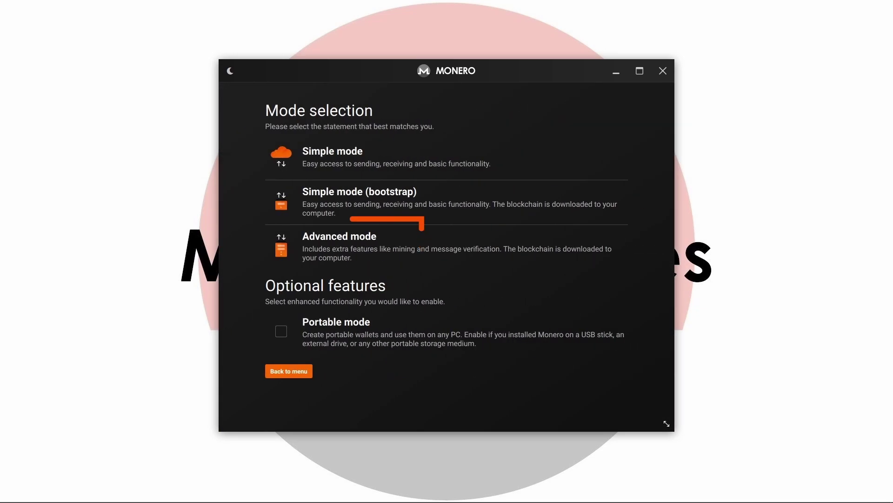
key("Return")
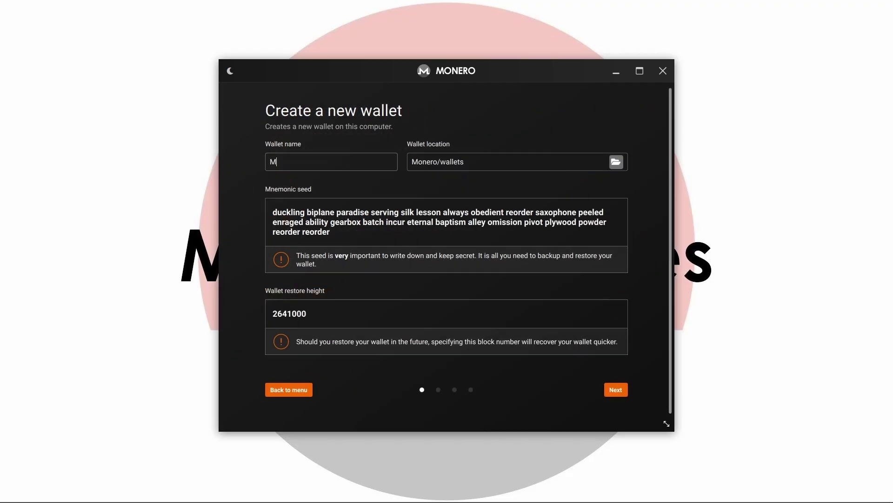
type("onero")
type("guides")
- Set and confirm the new wallet's password using one generated in KeePassXC
left_click(616, 389)
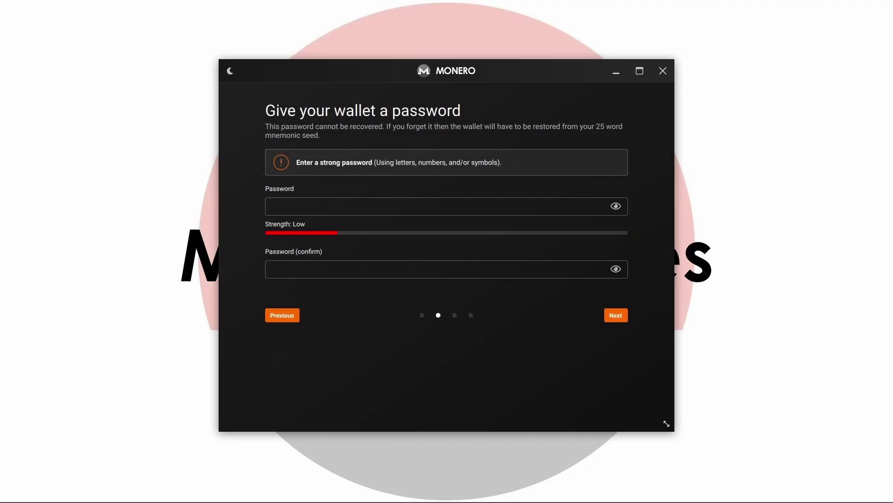
key("alt+Tab")
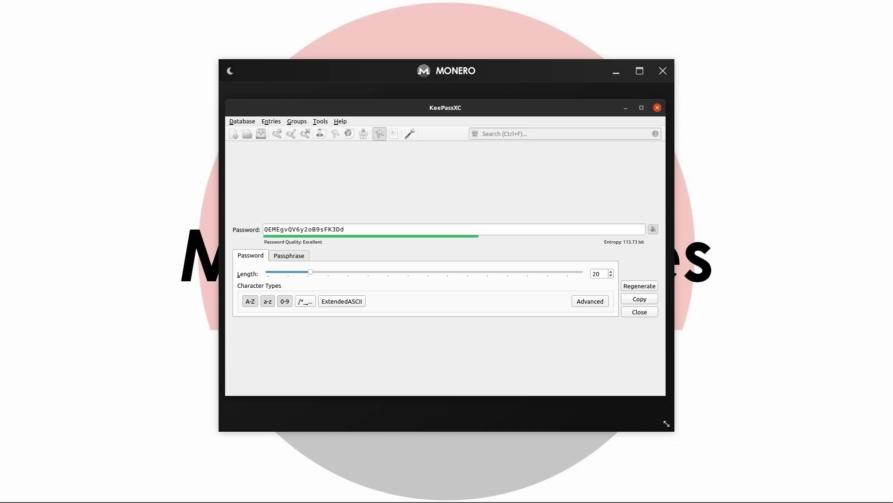
left_click(625, 108)
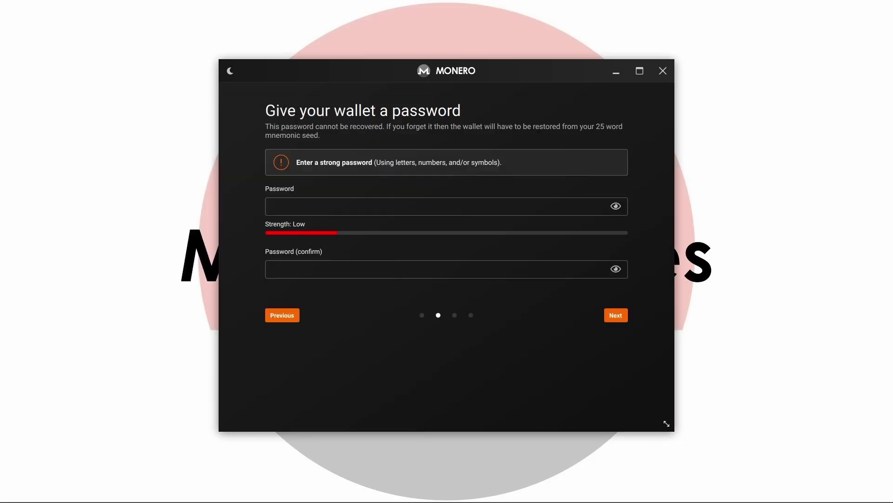
key("ctrl+v")
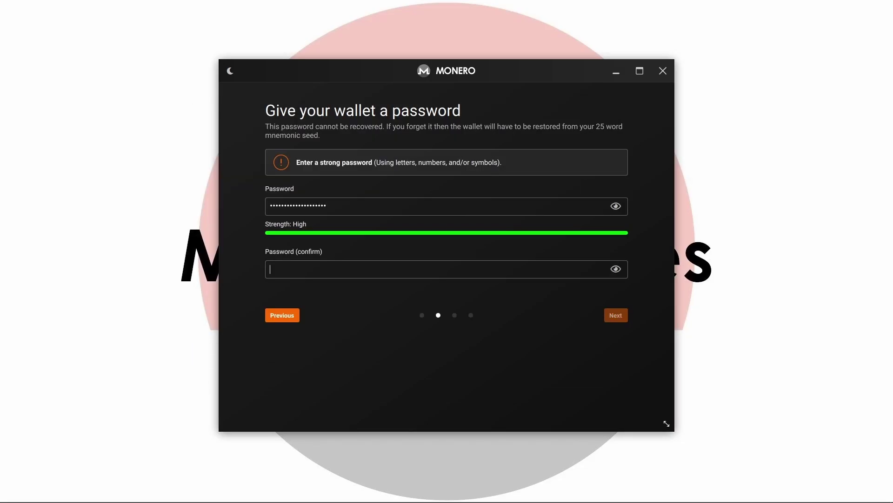
key("ctrl+v")
left_click(616, 315)
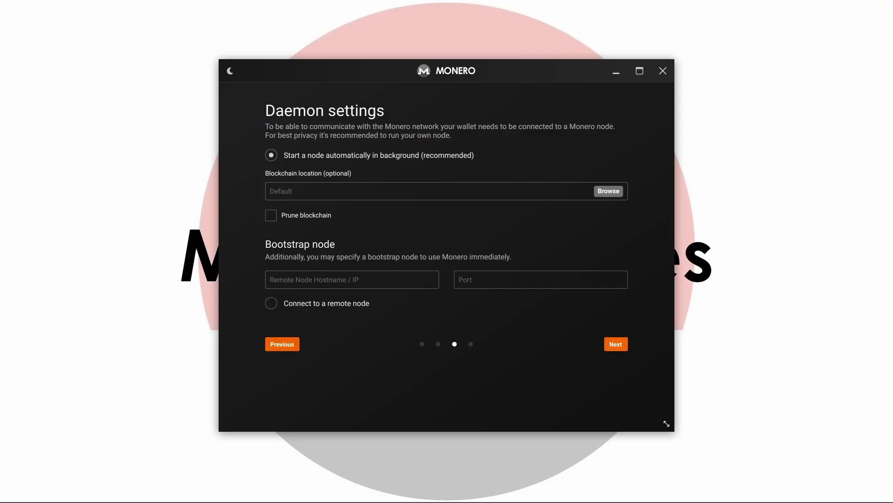
- Keep 'Start a node automatically in background' and continue to the wallet summary
left_click(616, 344)
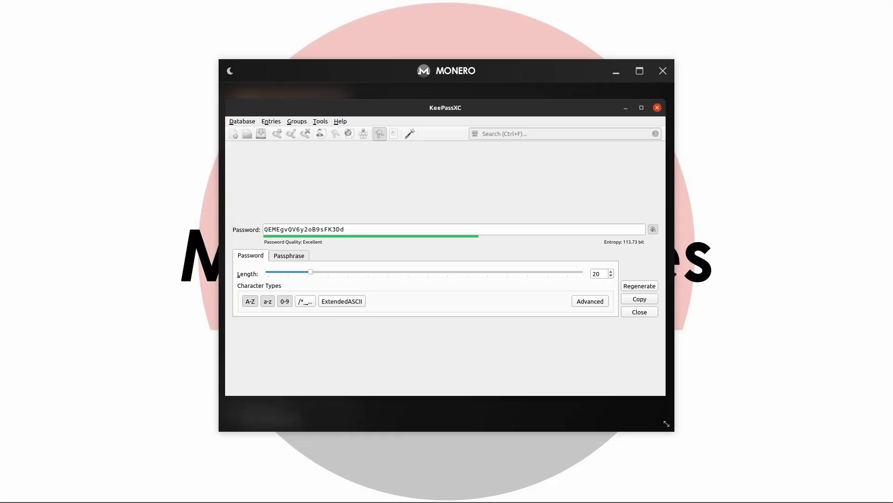
- Create the Moneroguides wallet and unlock it with the KeePassXC-generated password
key("ctrl+c")
key("alt+Tab")
key("ctrl+v")
key("Return")
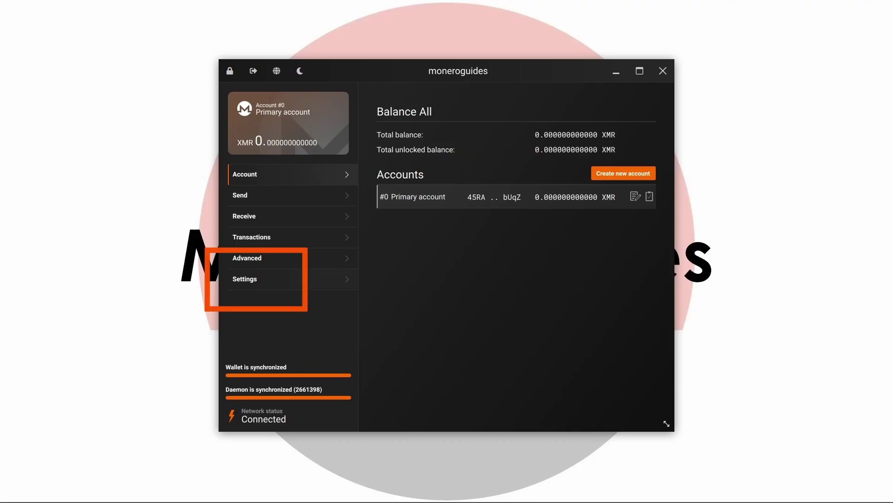
- Start the local node with daemon flags --disable-dns-checkpoints --enable-dns-blocklist
left_click(244, 279)
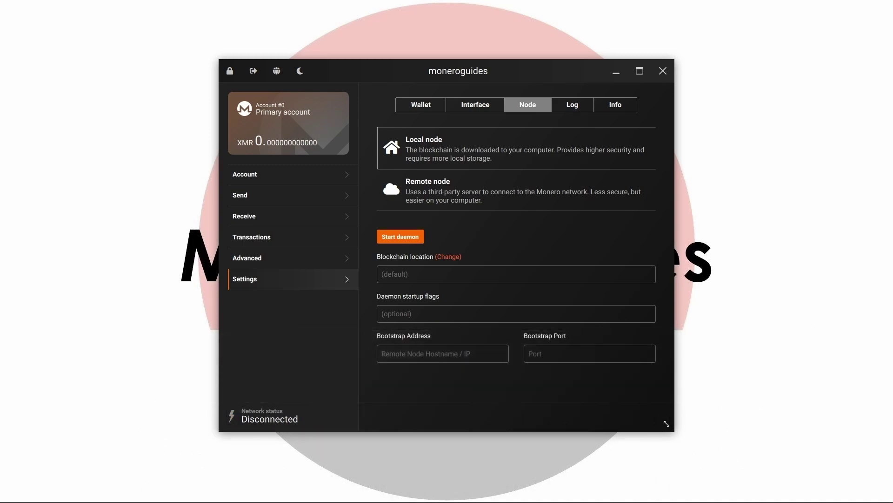
key("ctrl+v")
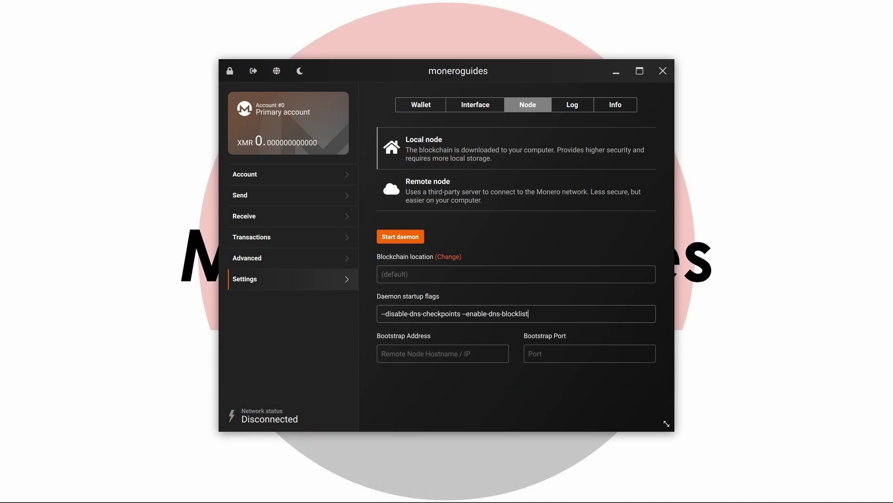
key("Return")
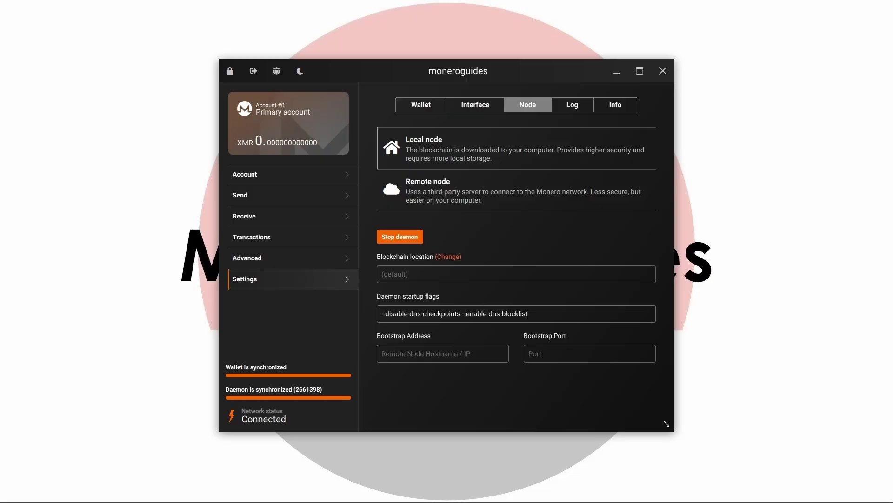
- On the Mining page, set mining mode to P2Pool on the Mini chain
left_click(247, 258)
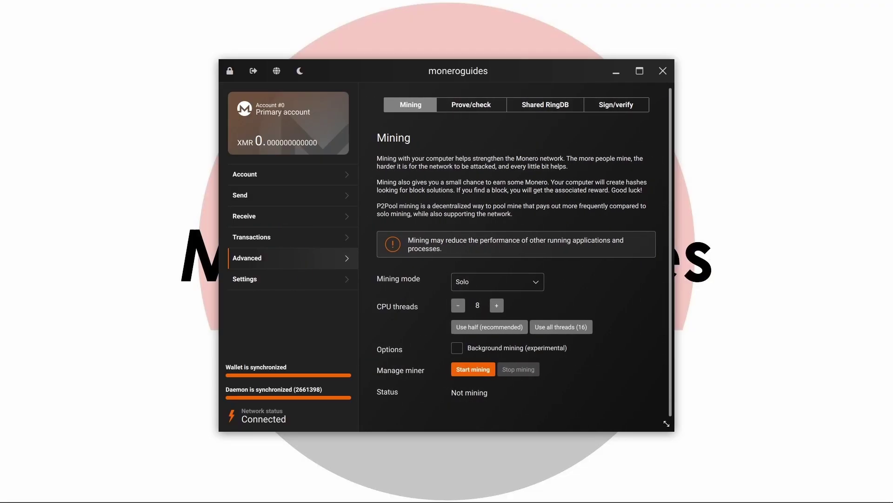
left_click(497, 281)
left_click(466, 308)
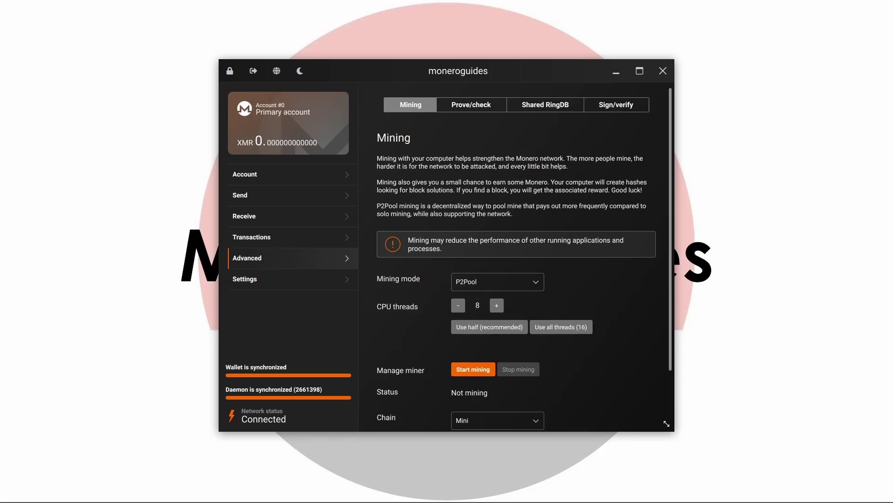
scroll(525, 259, "down", 3)
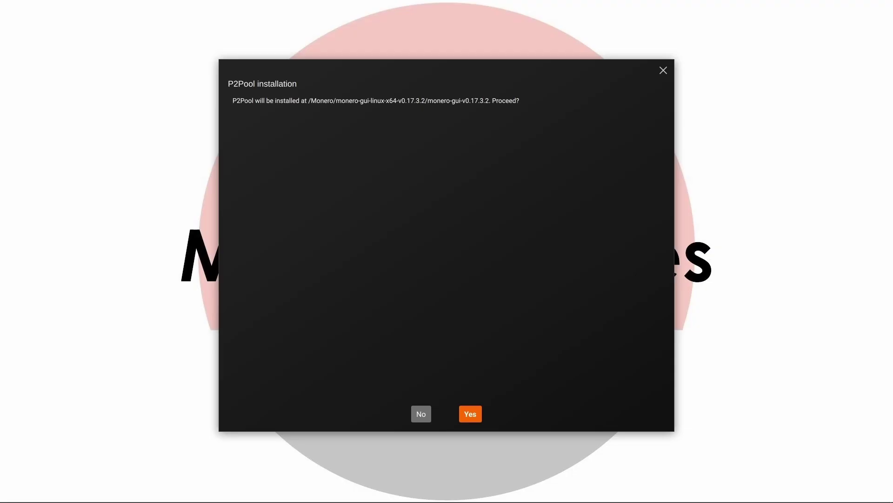
- Approve installing P2Pool and copy the primary account's address
key("Return")
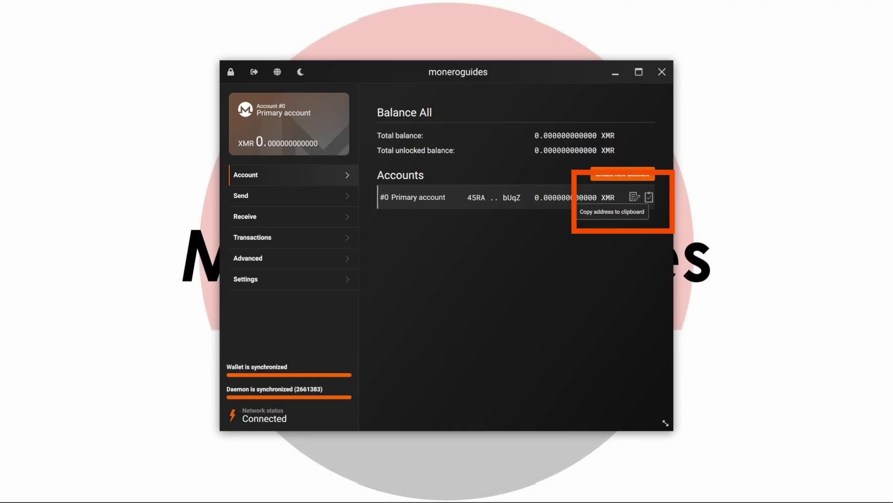
left_click(649, 197)
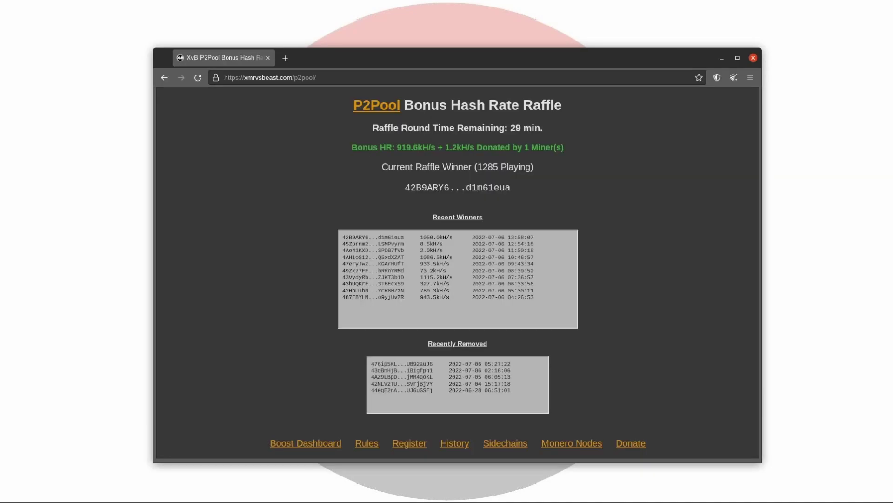
- Browse the XMRvsBeast Boost dashboard, Boost rules and Raffle rules, ending on the Raffle Dashboard
left_click(306, 442)
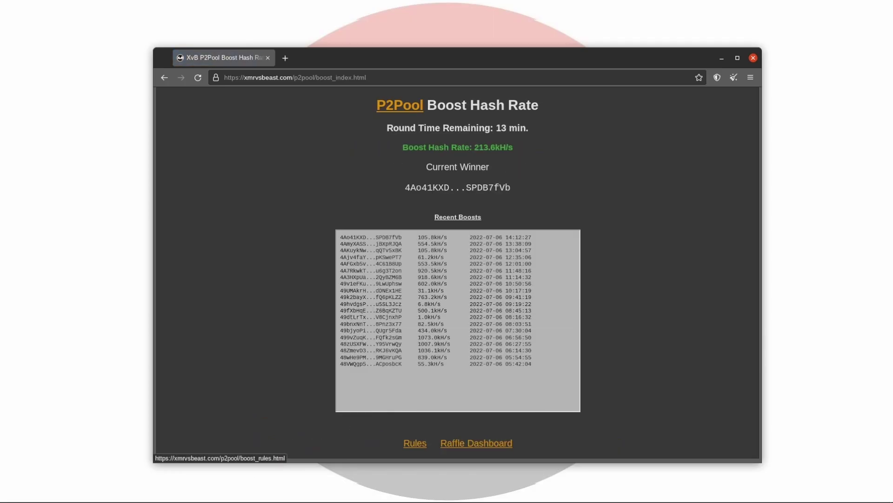
left_click(414, 443)
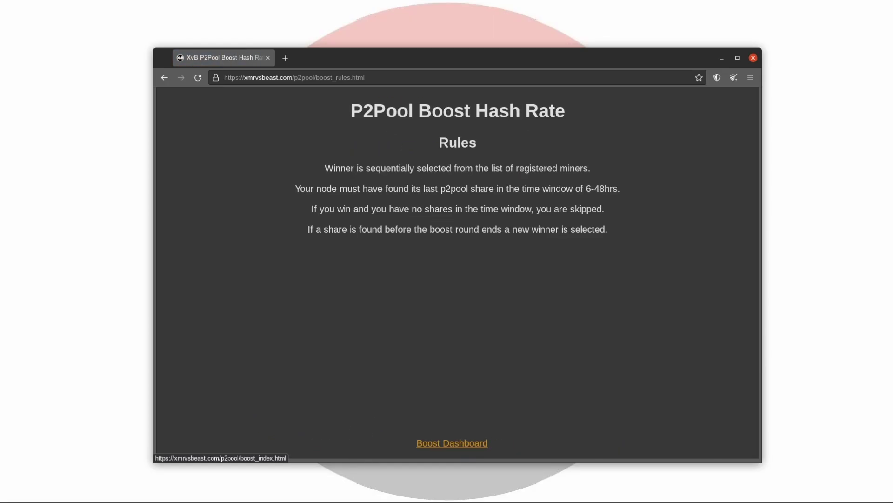
left_click(458, 442)
left_click(466, 443)
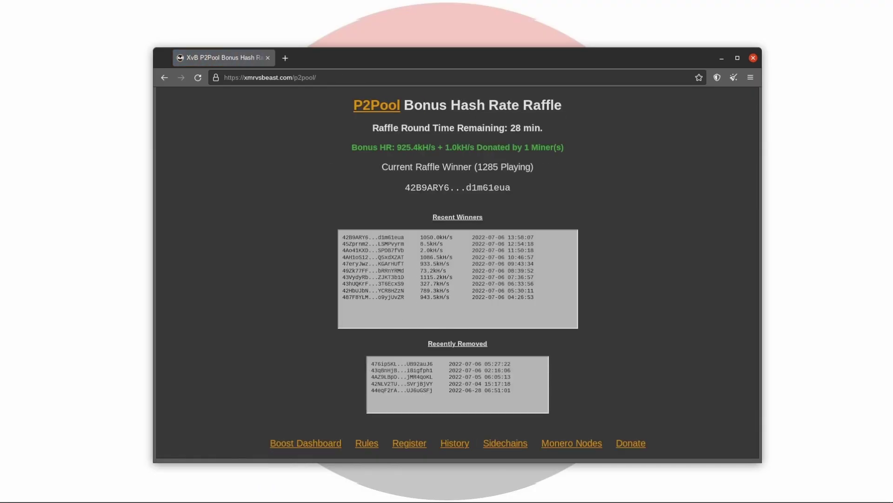
left_click(367, 443)
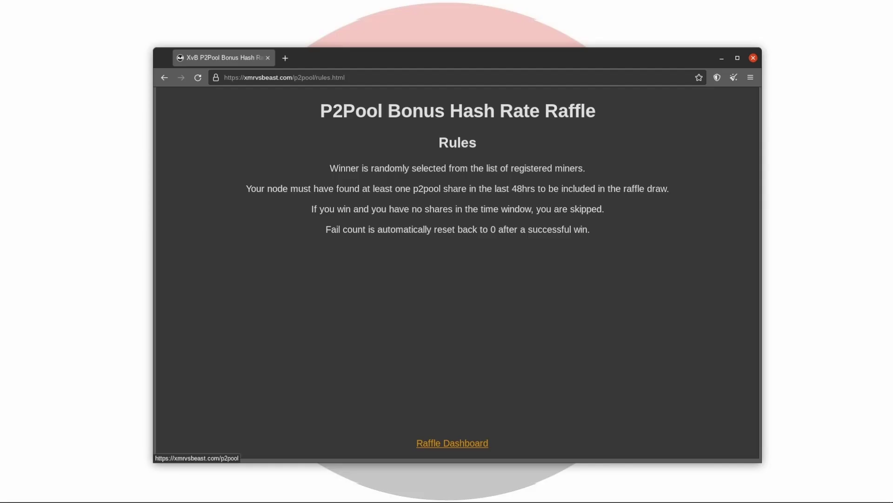
left_click(453, 442)
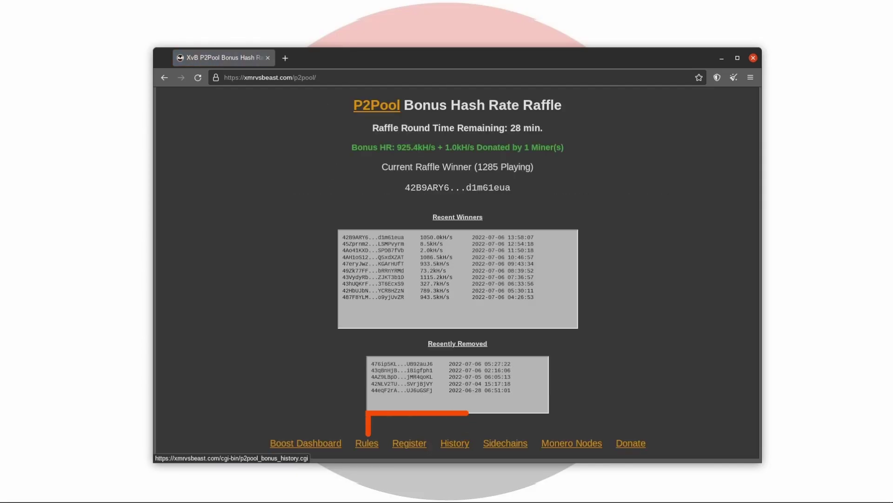
- Submit the copied primary address in the raffle registration form, leaving Token blank
left_click(410, 442)
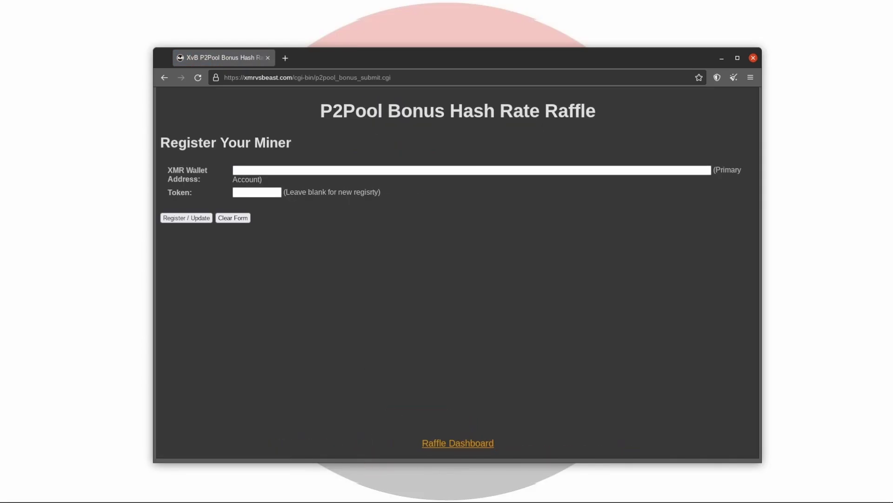
key("ctrl+v")
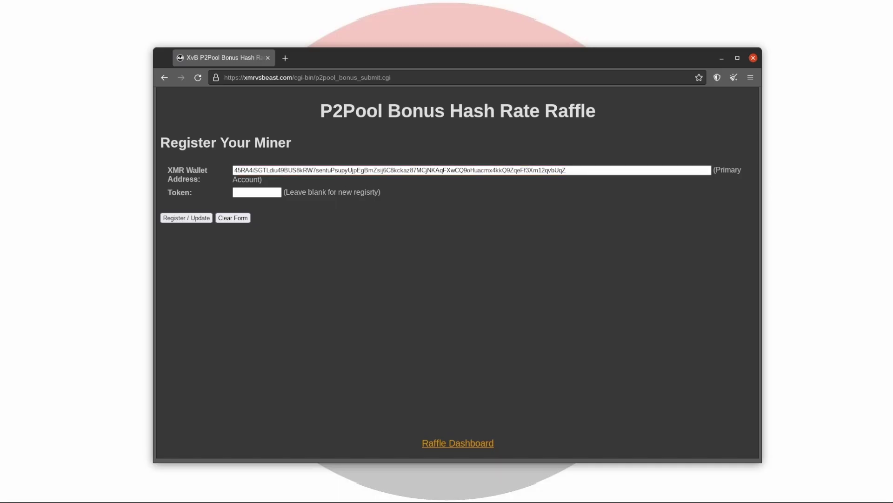
key("Return")
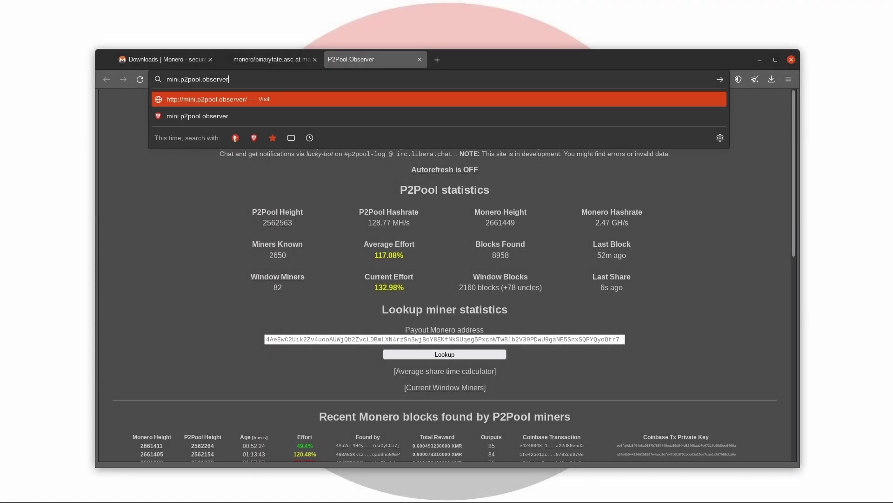
- Look up the wallet's payout address on mini.p2pool.observer
key("Return")
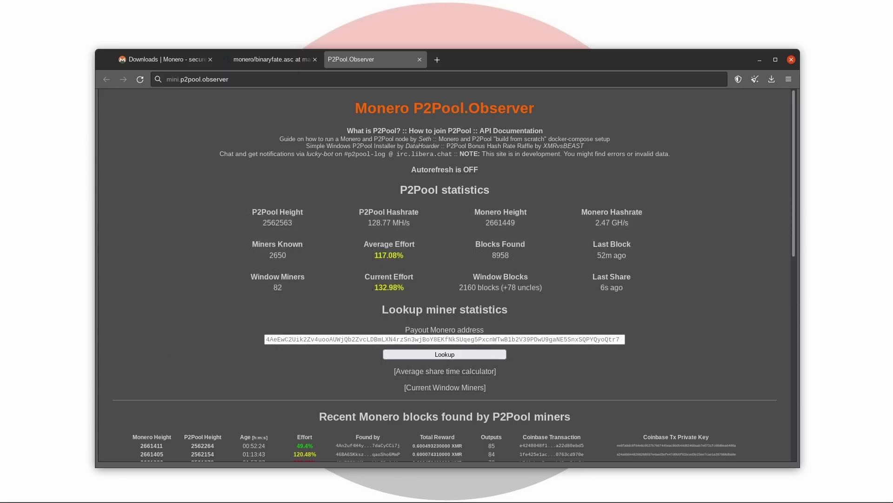
left_click(444, 339)
key("ctrl+v")
key("Return")
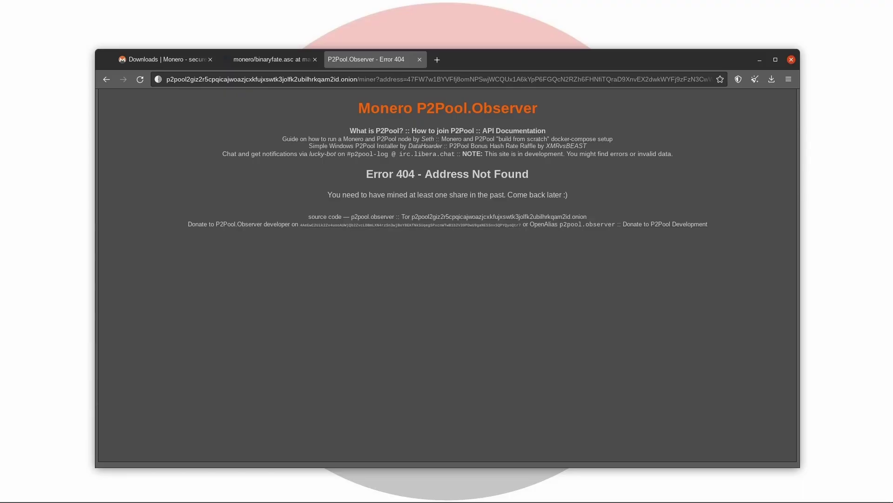
- Calculate average share time for 5000 H/s, then return to an active miner's statistics page
key("alt+Left")
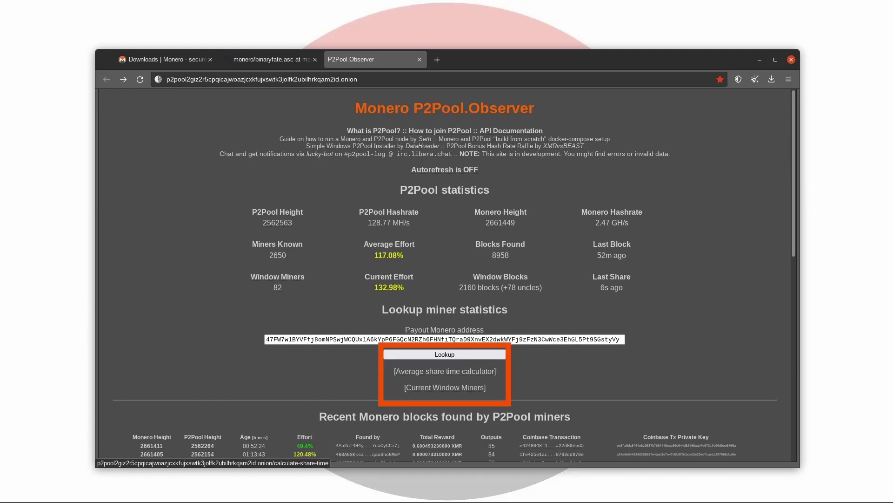
left_click(445, 370)
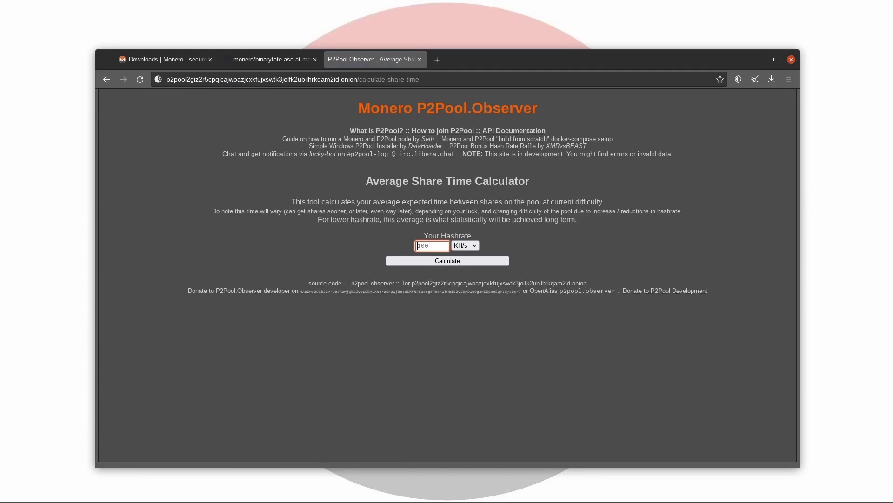
type("5000")
key("Tab")
key("alt+Down")
key("Up")
key("Return")
key("Tab")
key("Return")
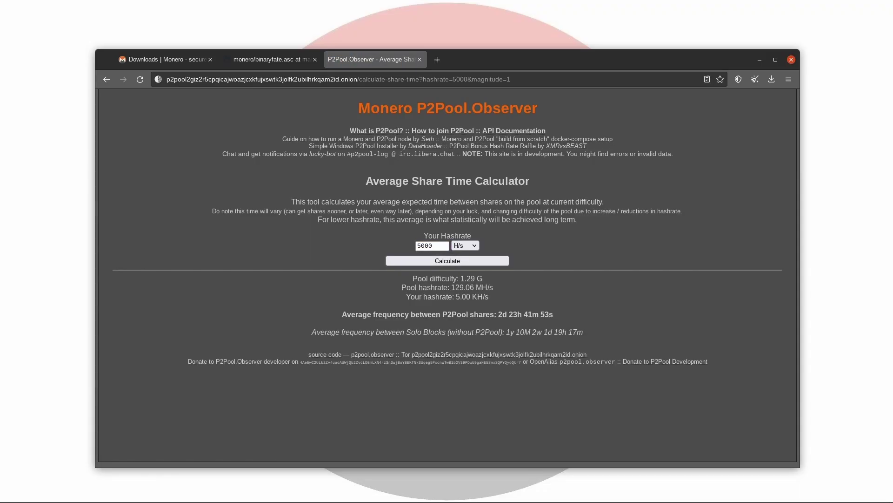
key("alt+Left")
key("alt+Left")
key("alt+Left")
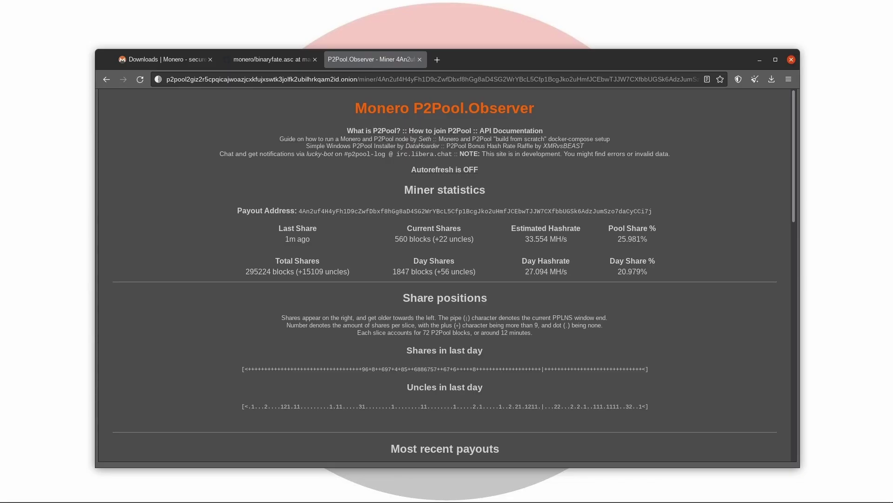
- Scroll down the miner statistics page to review the recent payouts and shares
scroll(445, 275, "down", 3)
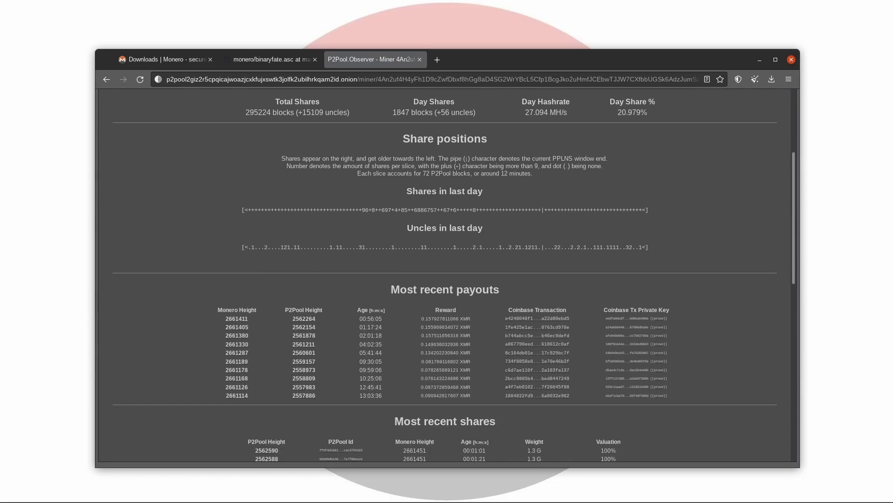
scroll(447, 307, "down", 4)
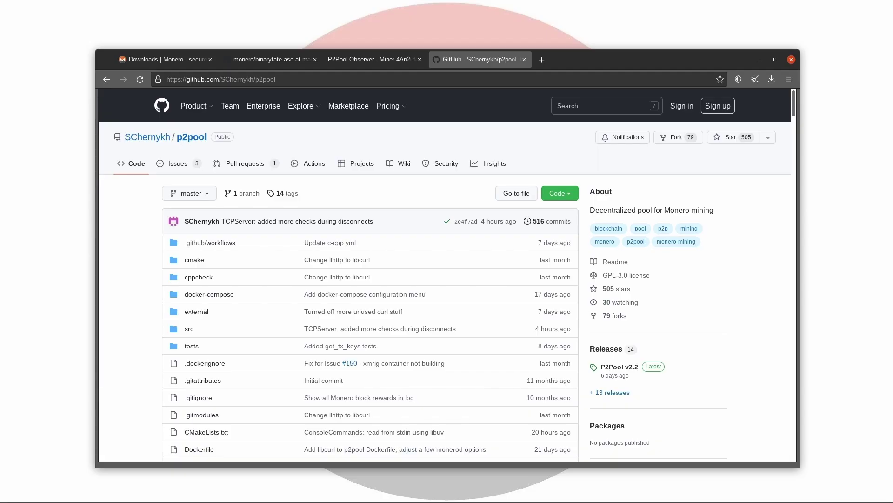
- Scroll the p2pool README past the Android (Termux) build commands to the Donations section
scroll(447, 274, "down", 20)
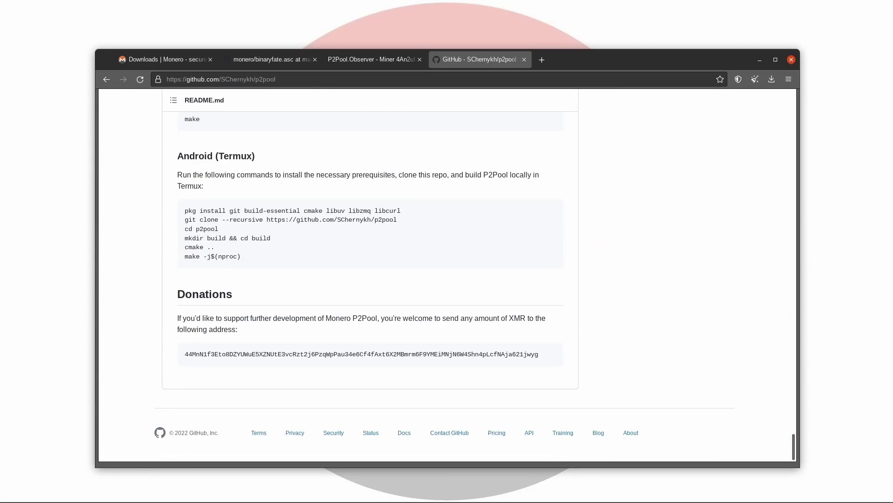